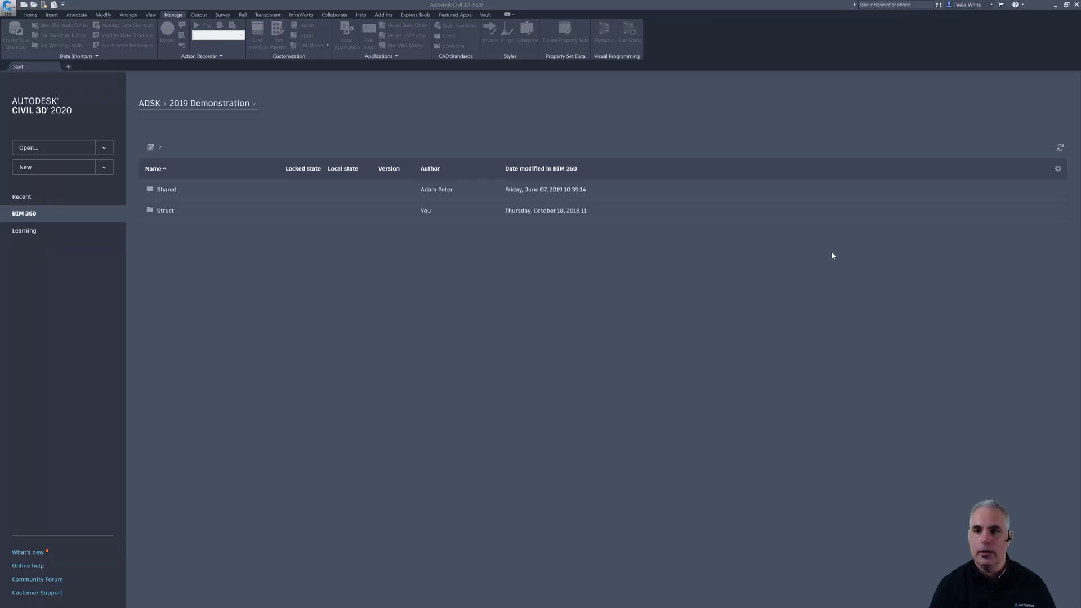
- Start a new blank drawing from the Imperial NCS template
click(104, 167)
click(94, 197)
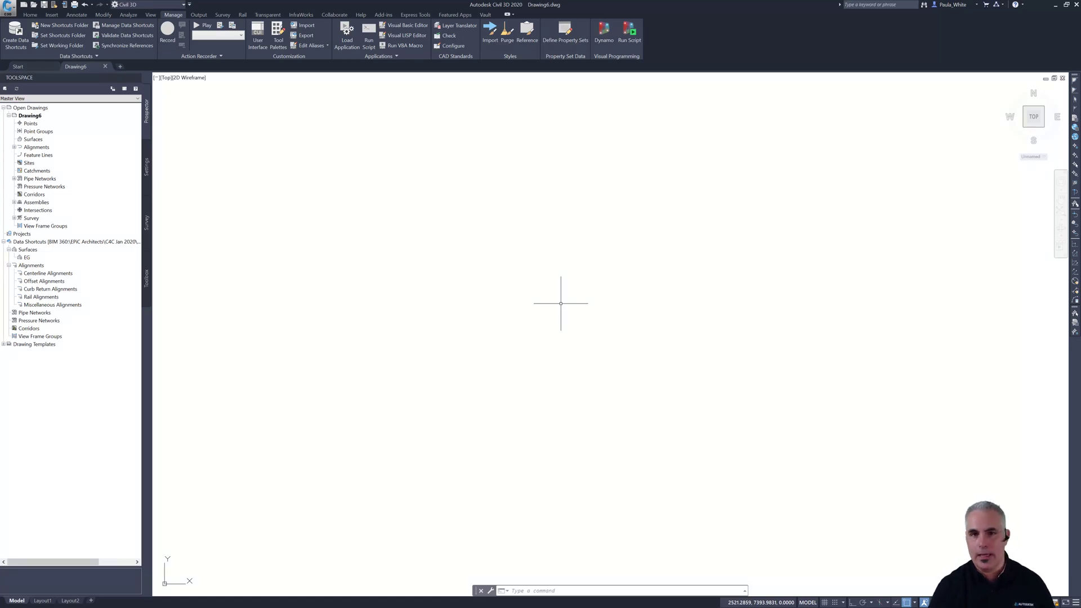
key(Escape)
key(Escape)
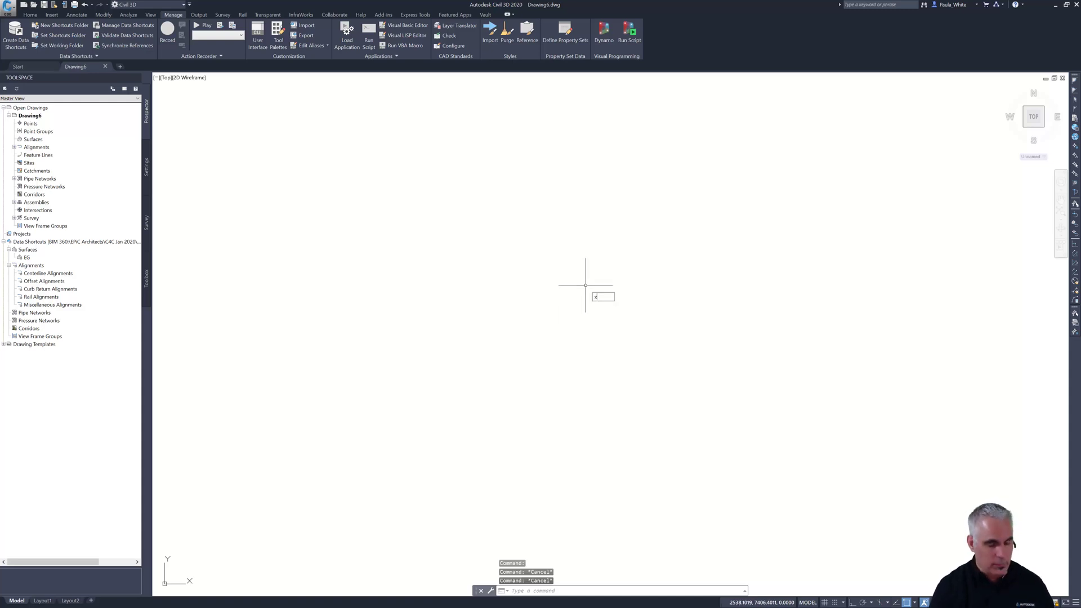
- Open the External References palette with the XREF command
right_click(586, 285)
key(Escape)
text(xref)
key(Return)
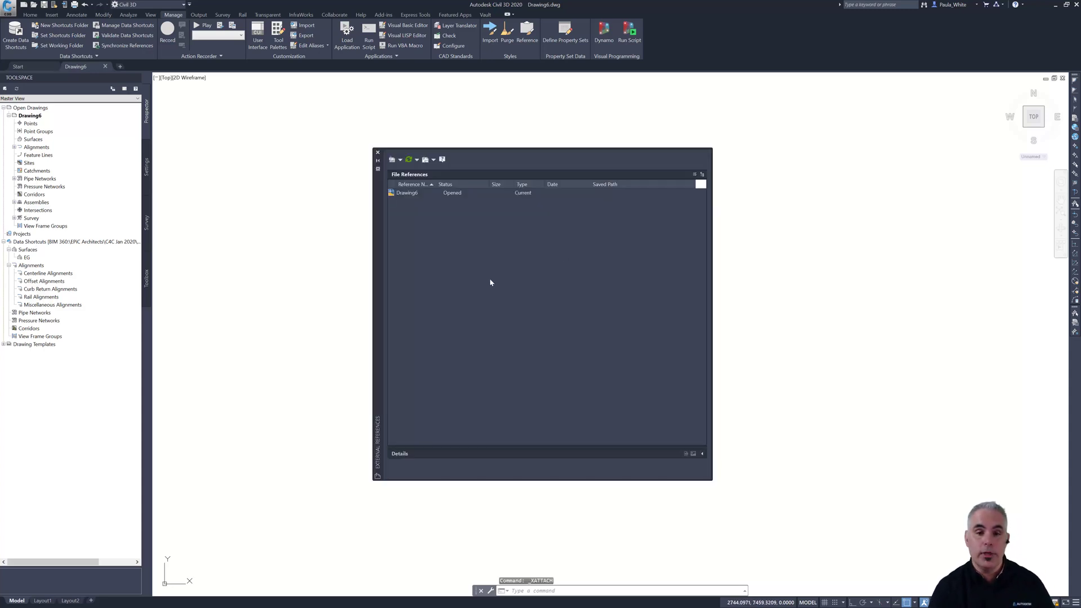
- Attach a DWG by browsing BIM 360 > EPiC Architects > C4C Jan 2020 > Project Files > Civil 3D to Survey.dwg
right_click(481, 275)
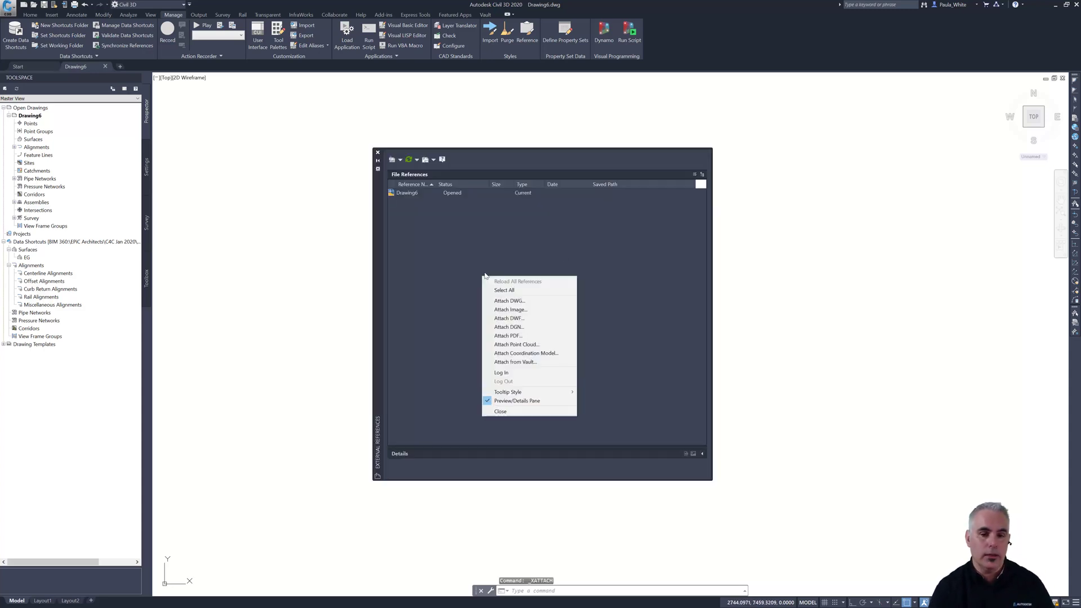
click(508, 301)
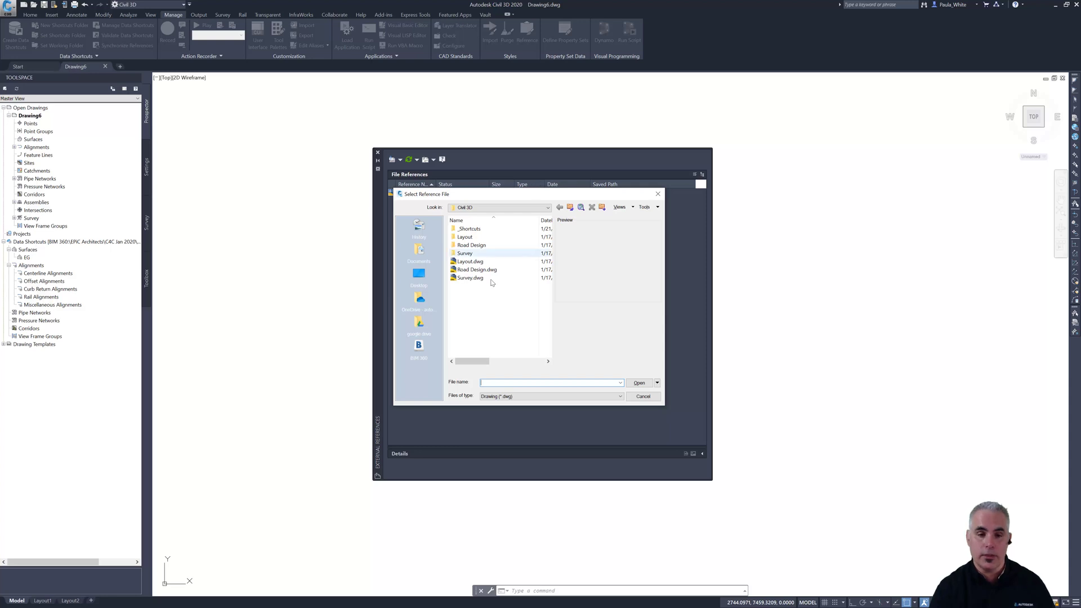
click(416, 352)
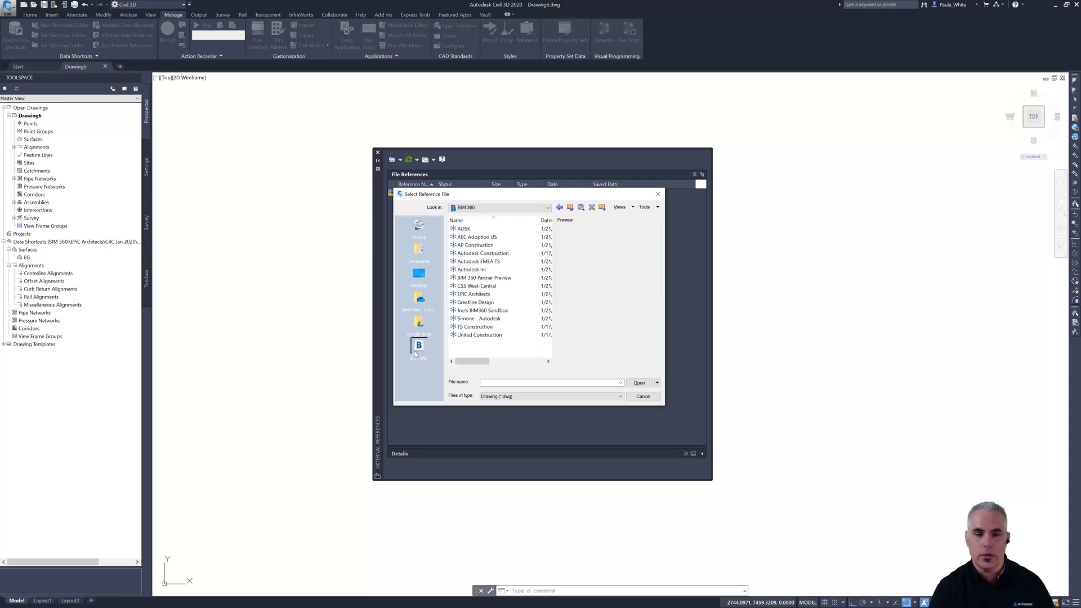
double_click(480, 295)
click(475, 255)
double_click(475, 257)
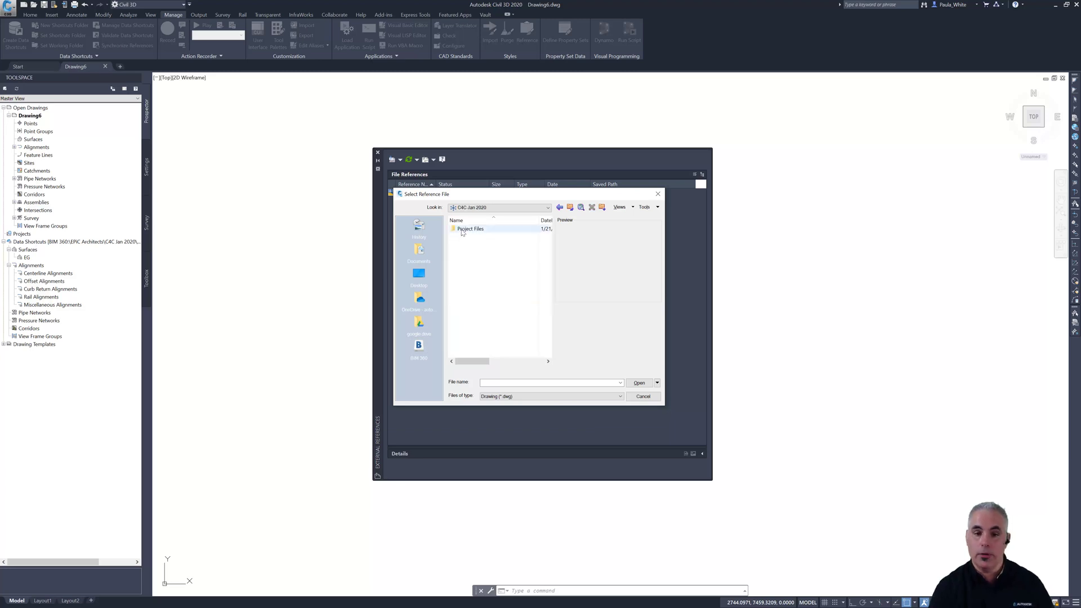
double_click(462, 230)
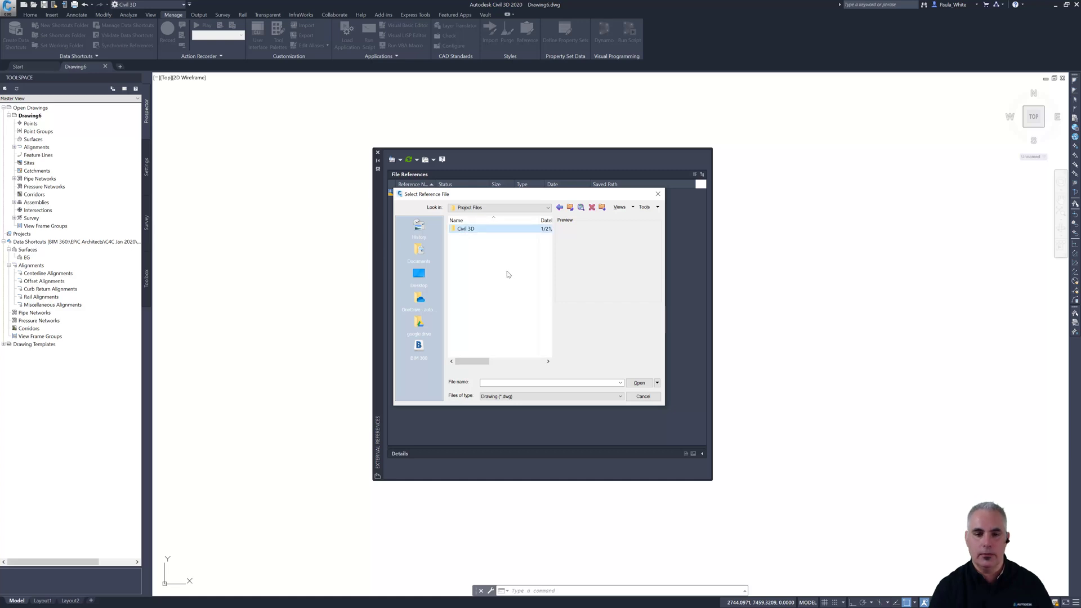
key(Return)
click(469, 246)
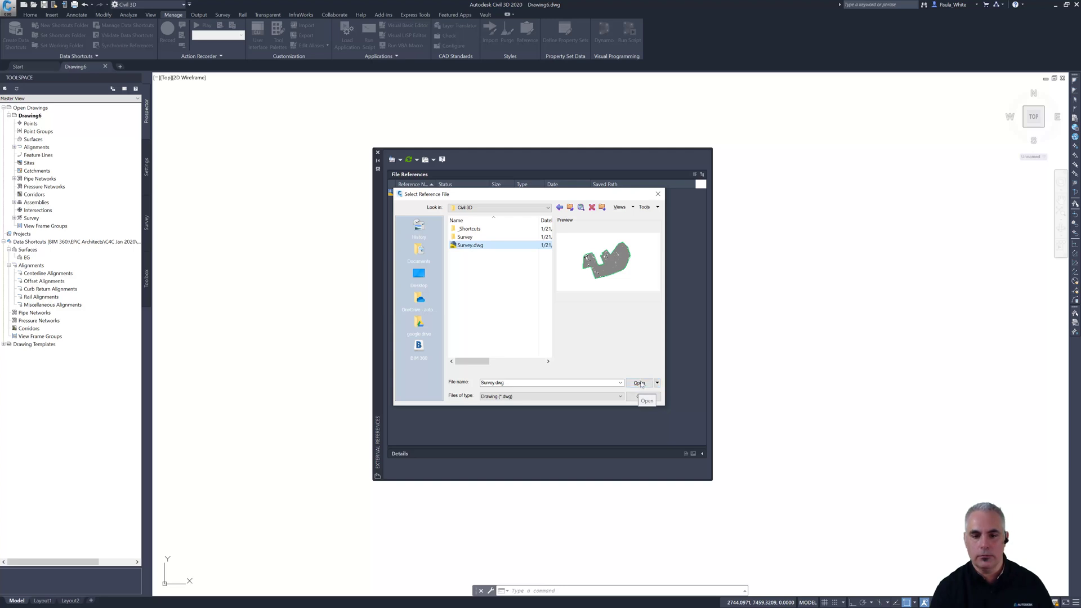
- Attach Survey.dwg as an external reference using the default attachment settings
click(641, 385)
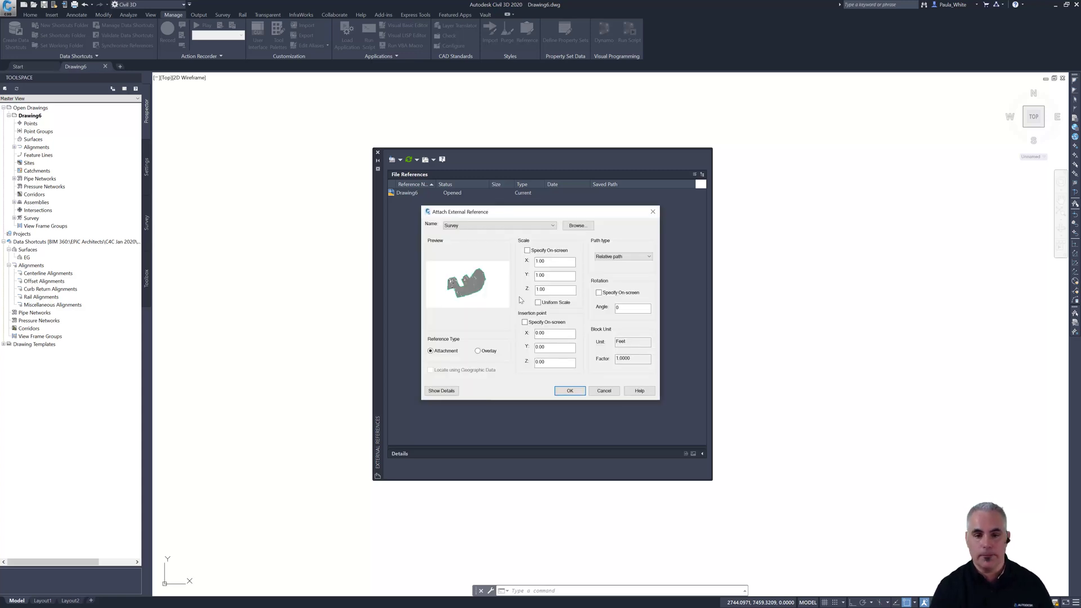
click(579, 390)
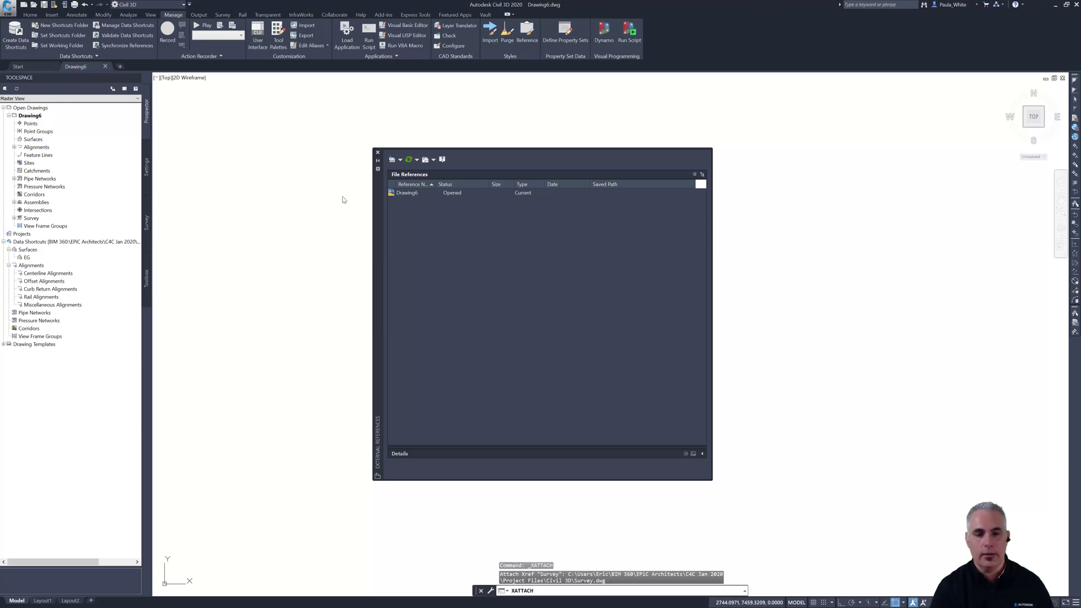
- Close the External References palette and zoom extents to fit the survey contours
click(378, 154)
text(z)
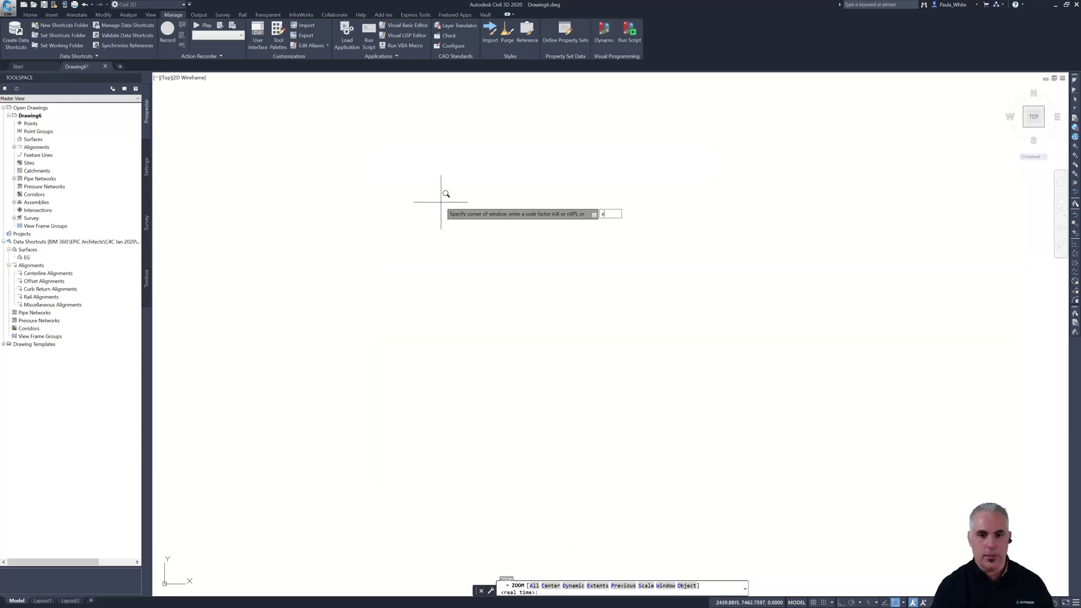
key(Return)
text(e)
key(Return)
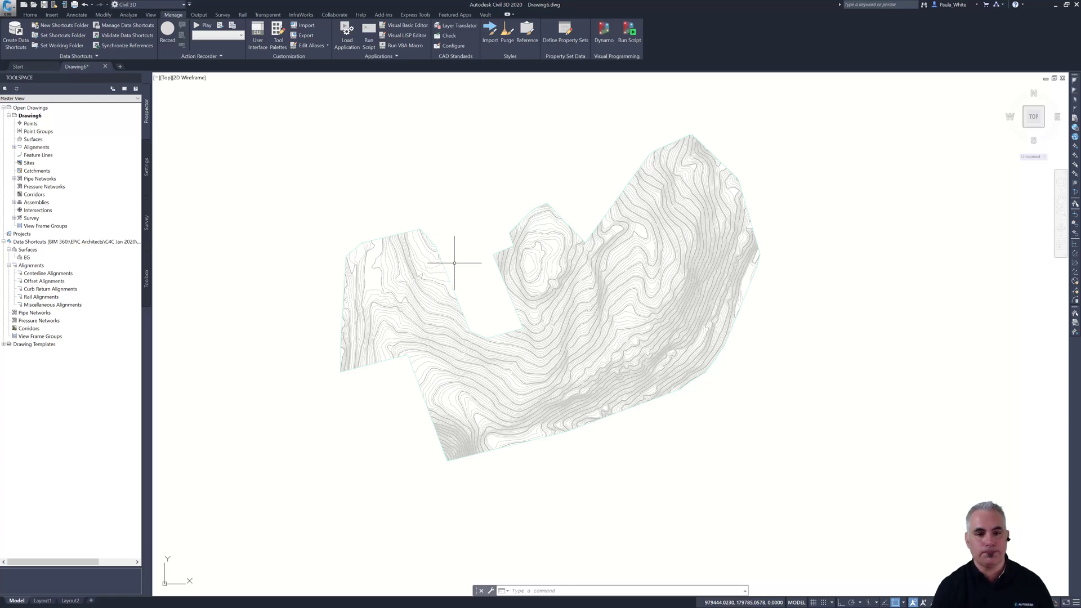
scroll(459, 261, up, 2)
scroll(459, 268, down, 2)
middle_drag(459, 268, 459, 261)
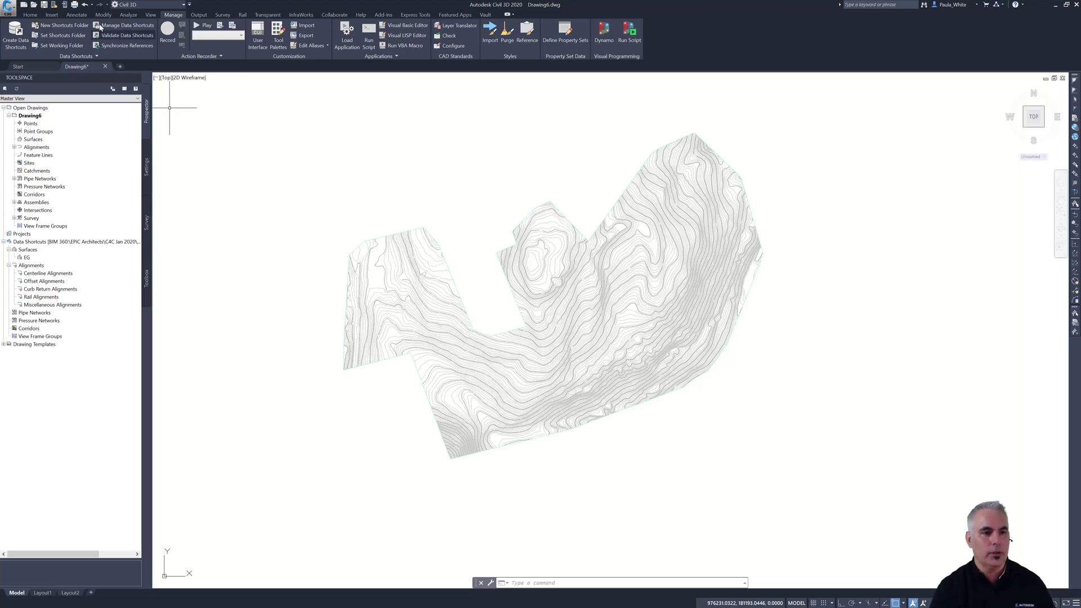
- Create a new alignment with default settings using Tangent-Tangent (With curves) layout
click(28, 16)
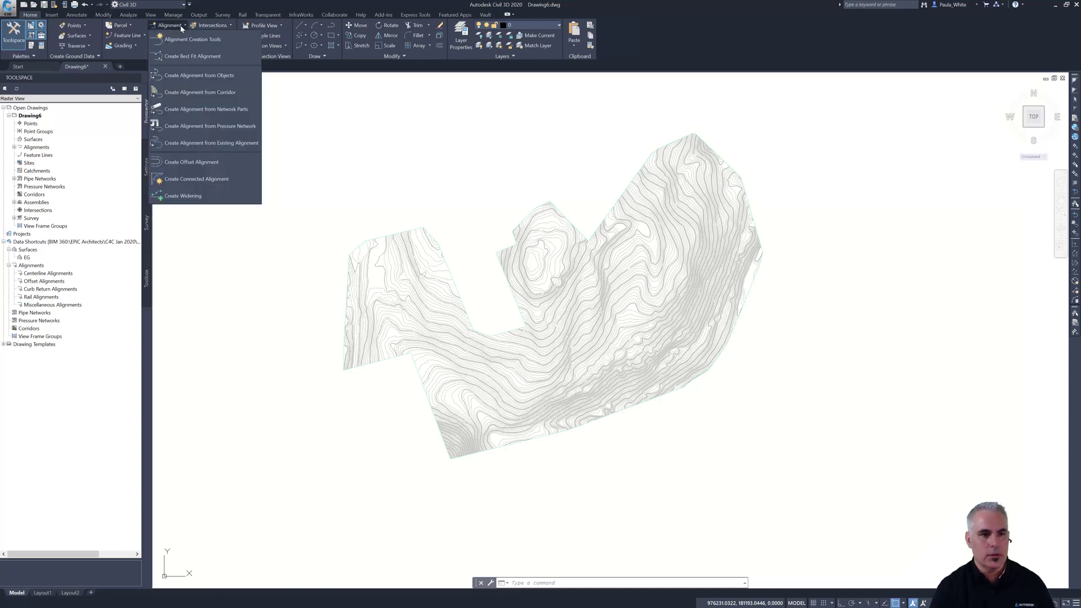
click(182, 39)
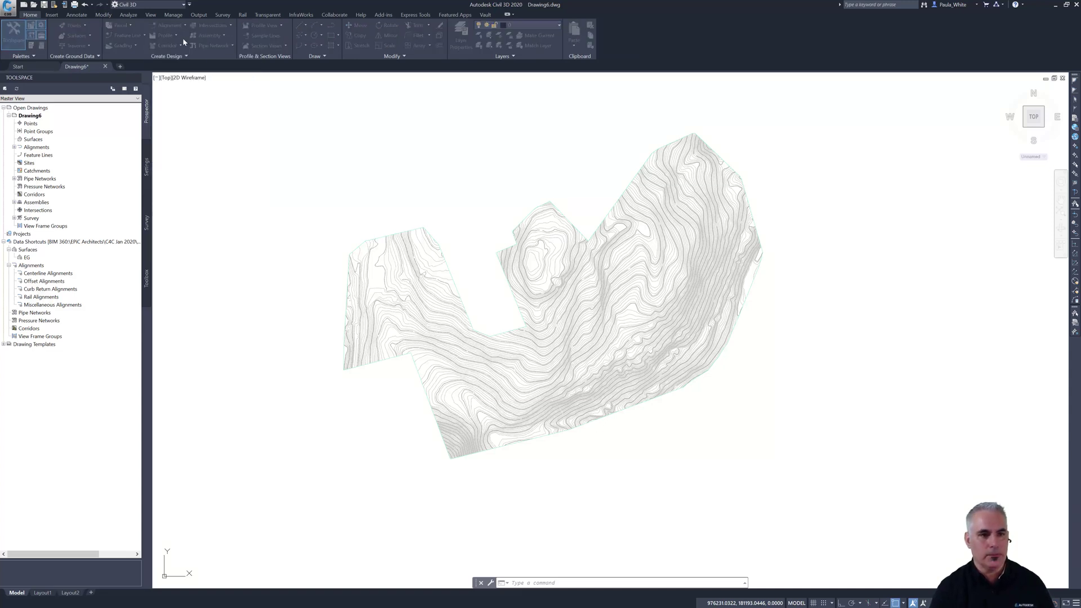
click(528, 410)
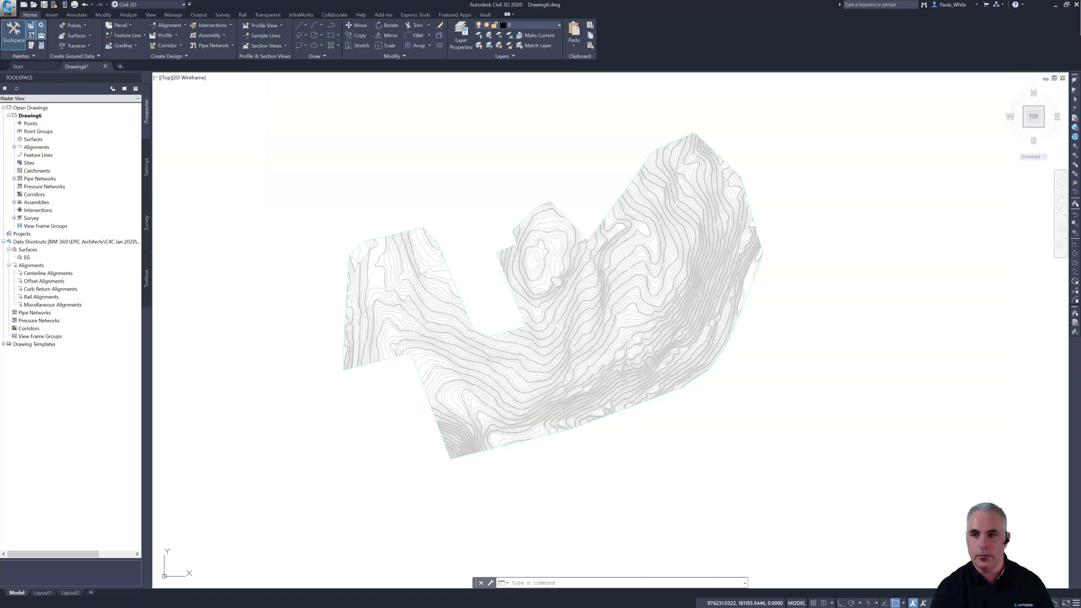
drag(764, 104, 272, 90)
click(185, 97)
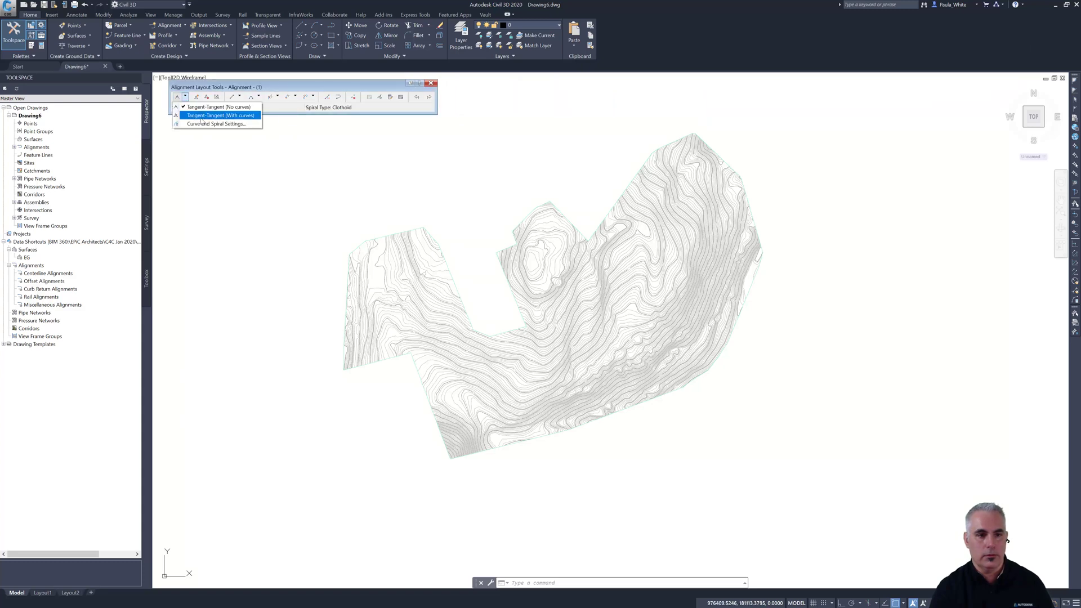
click(201, 117)
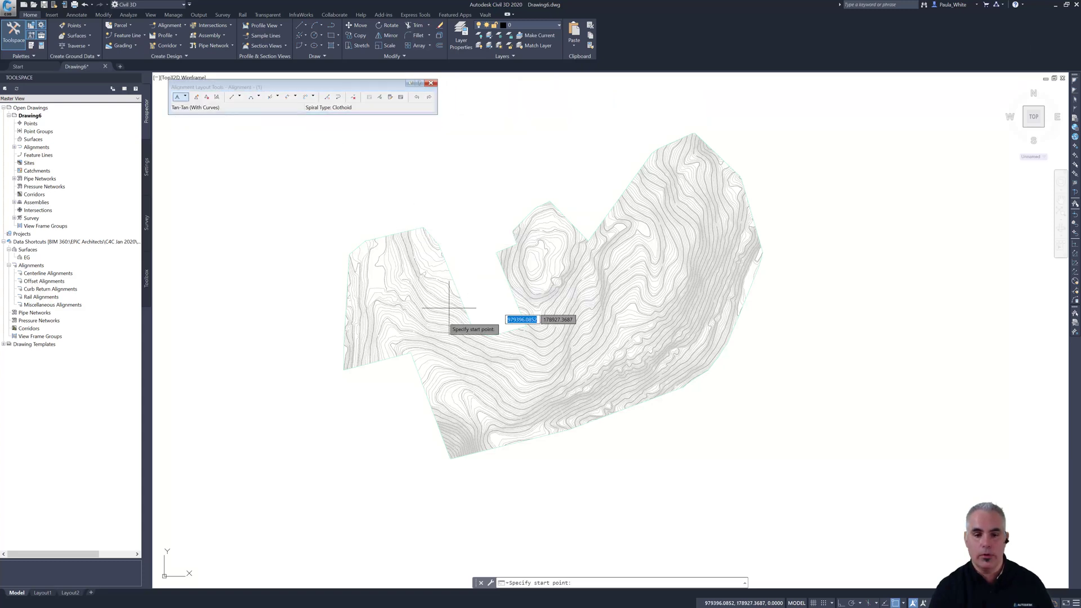
- Lay the alignment from a lower-left start point through three PIs toward the northeast
click(466, 407)
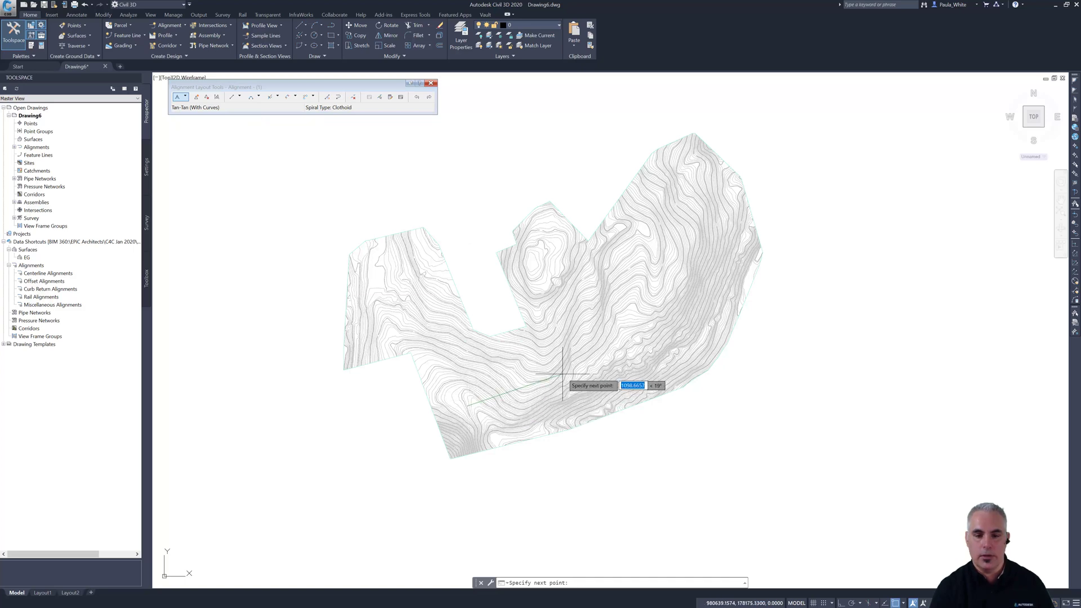
click(585, 372)
click(660, 309)
click(696, 220)
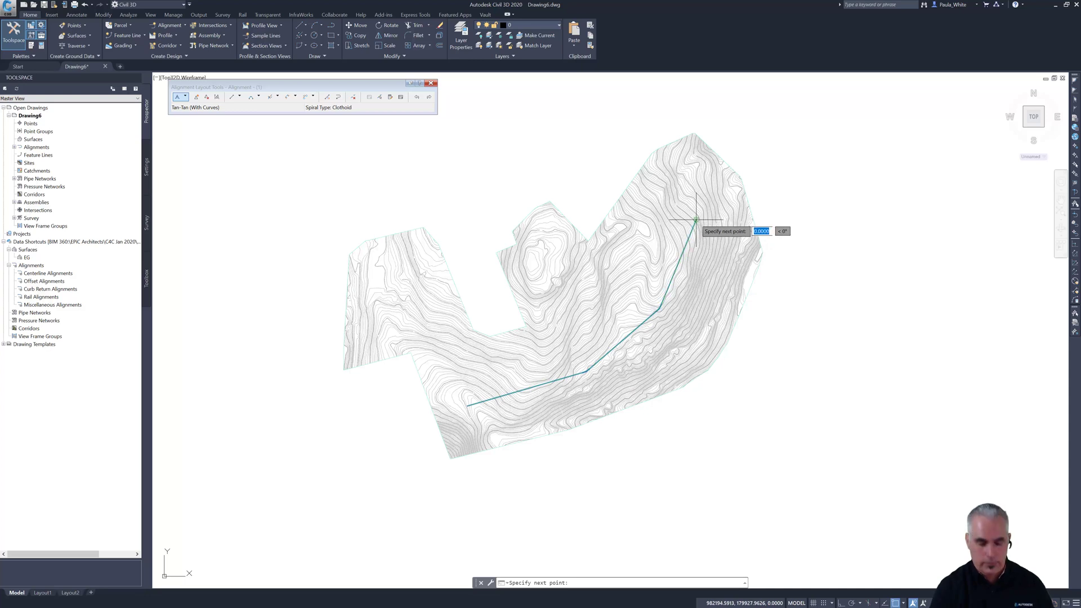
key(Return)
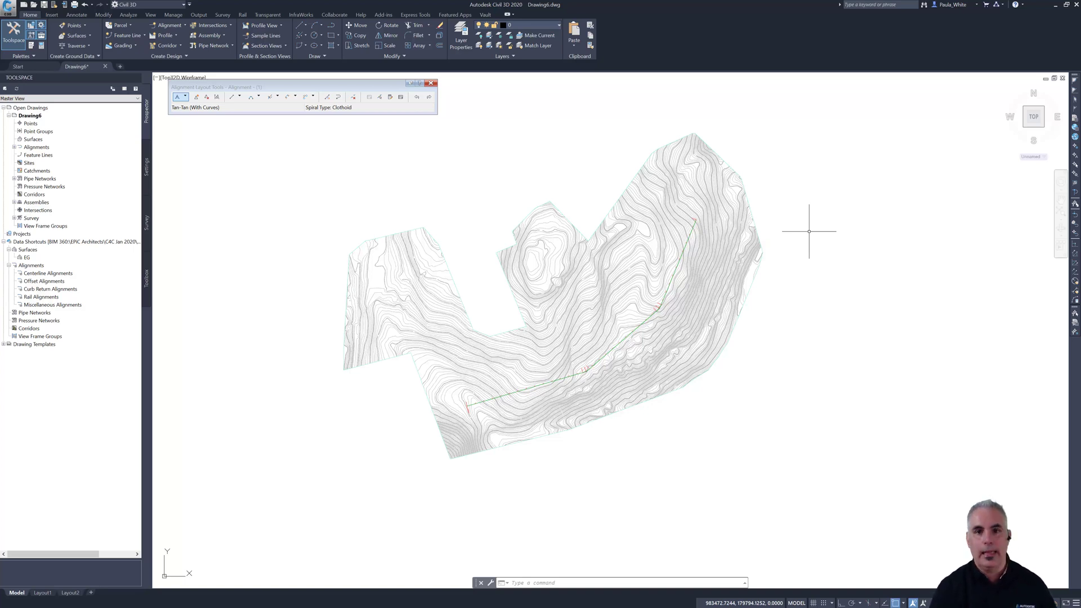
click(431, 83)
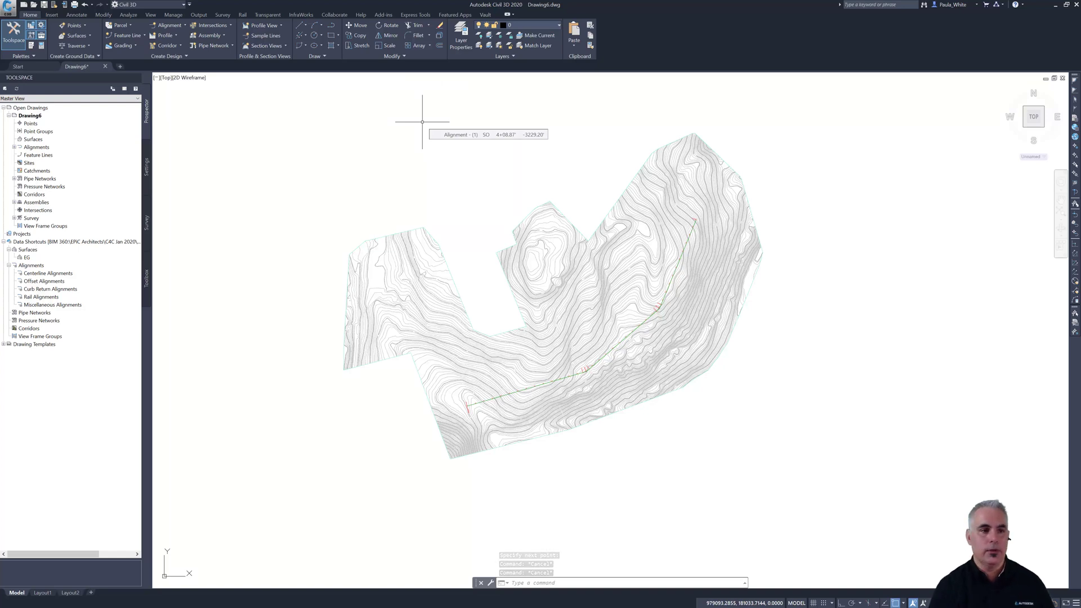
- Save the drawing as Layout.dwg in the BIM 360 Project Files > Civil 3D folder
click(44, 8)
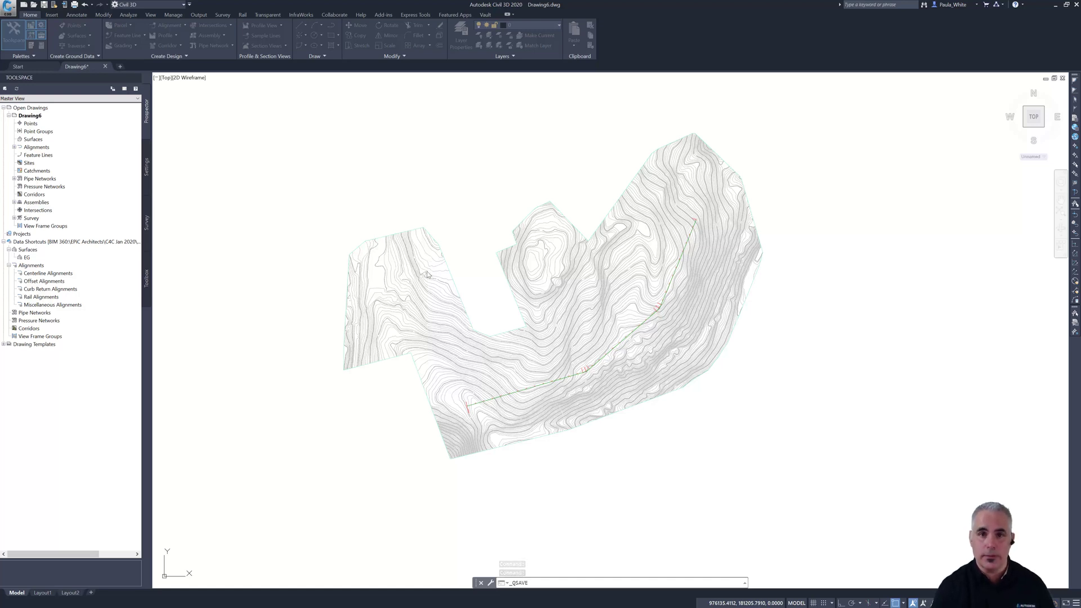
key(ctrl+s)
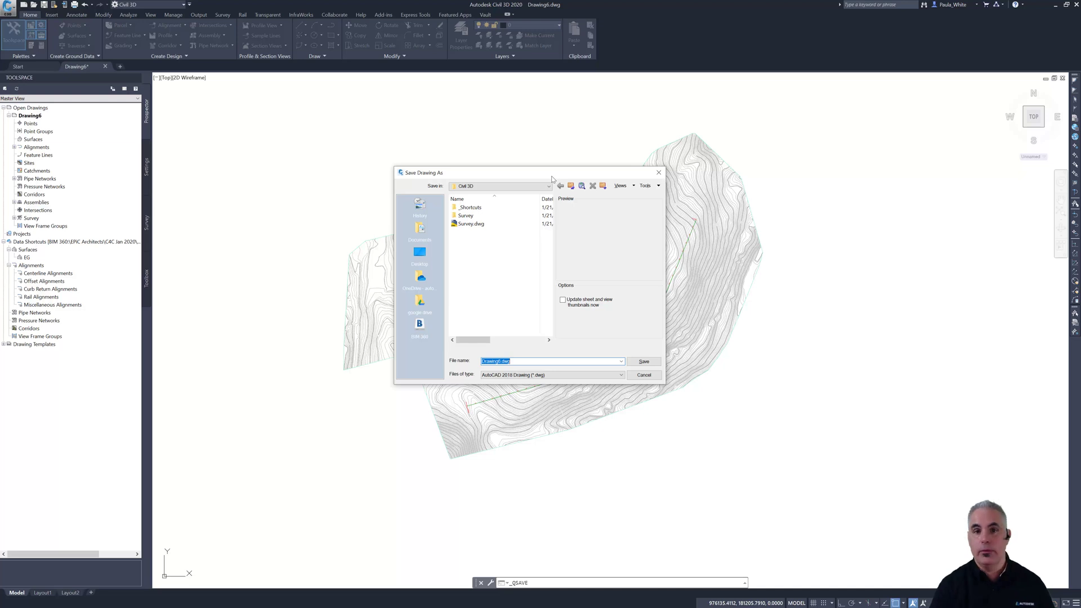
click(548, 186)
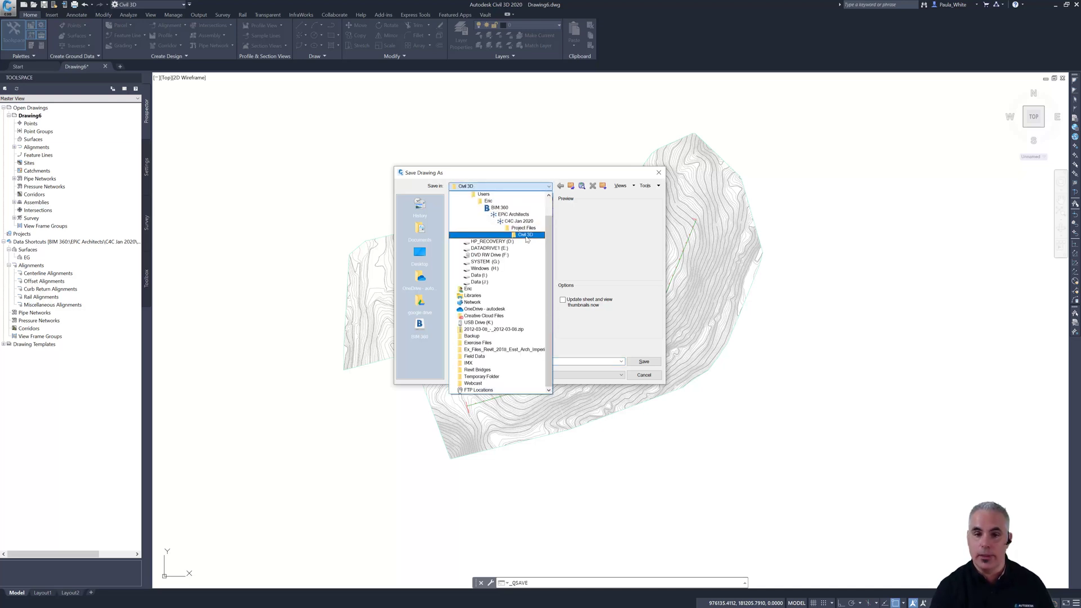
click(543, 178)
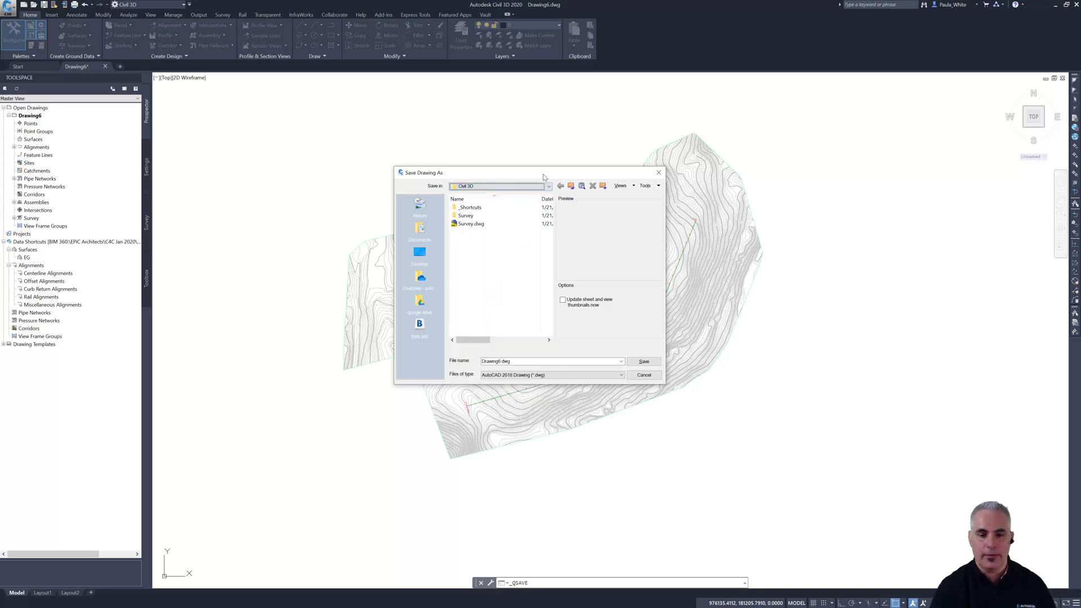
double_click(516, 362)
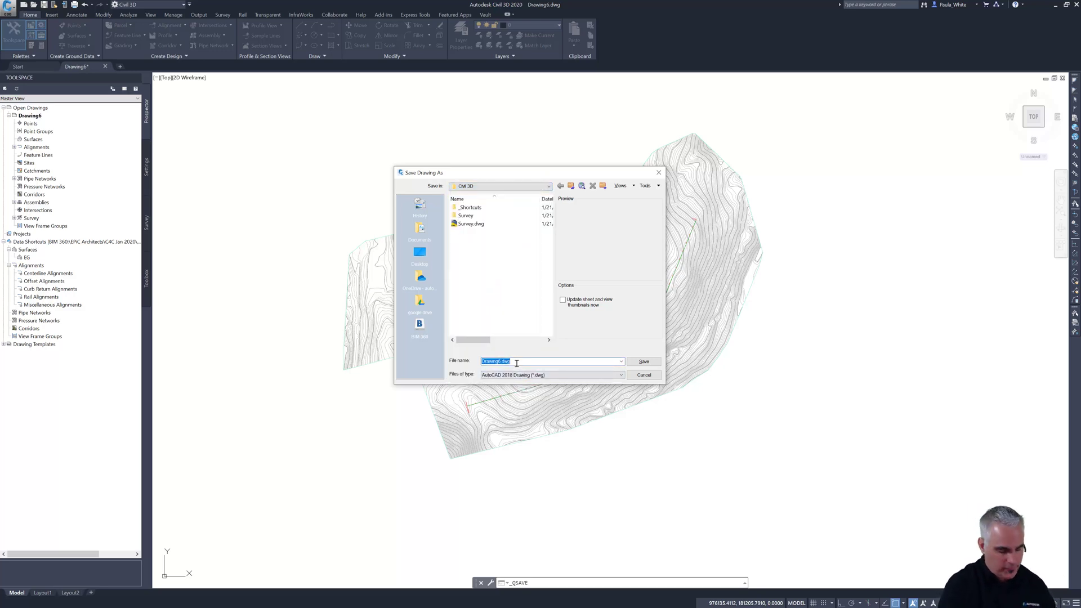
text(Layout)
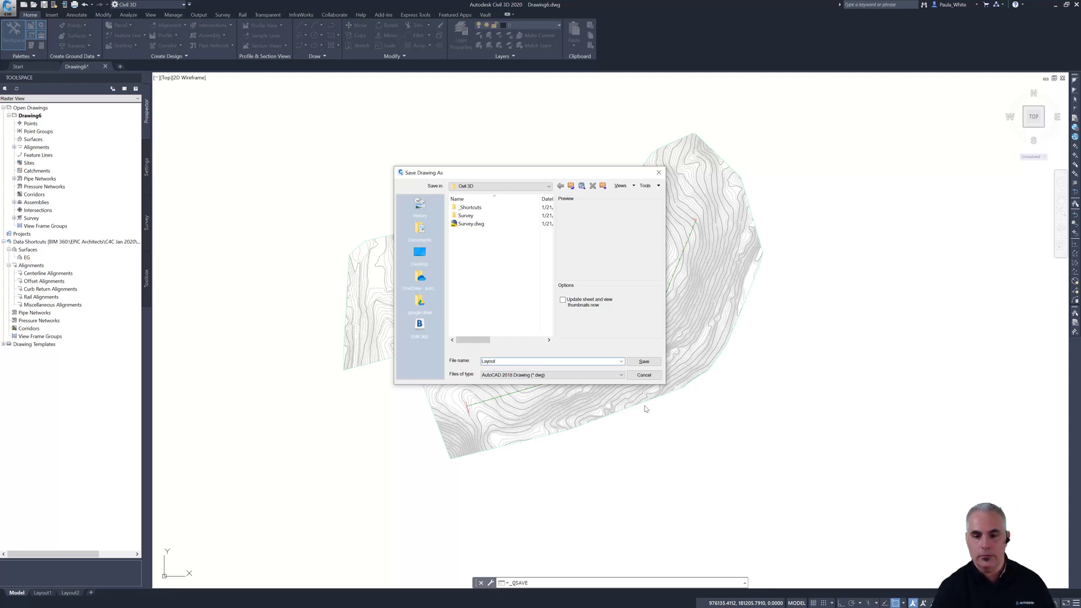
click(645, 365)
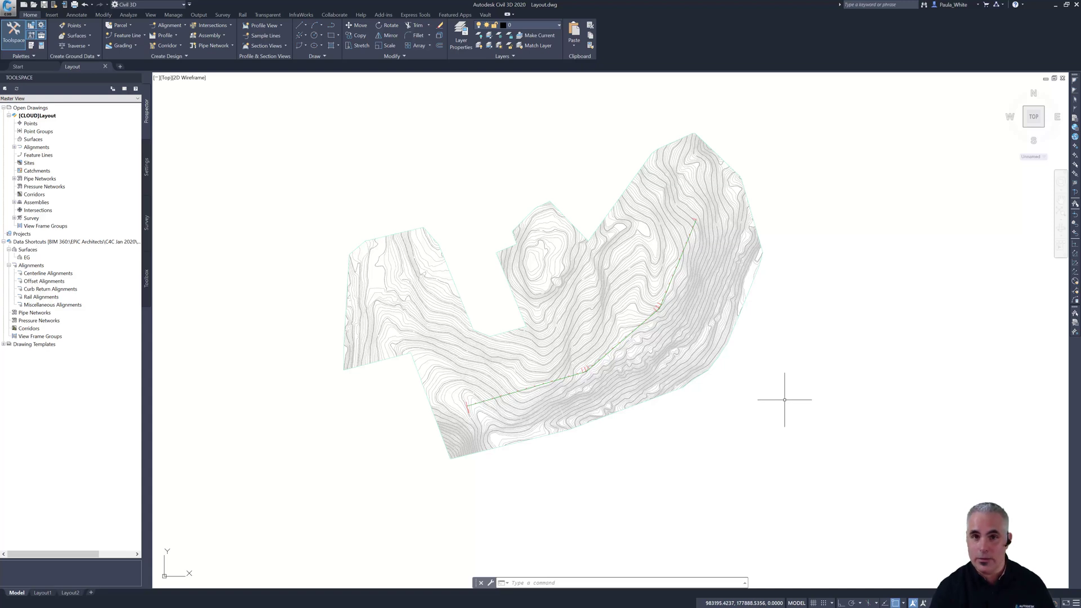
- Create a data shortcut for Alignment - (1) so it appears under Centerline Alignments
click(263, 239)
key(Escape)
click(120, 246)
right_click(120, 246)
click(168, 254)
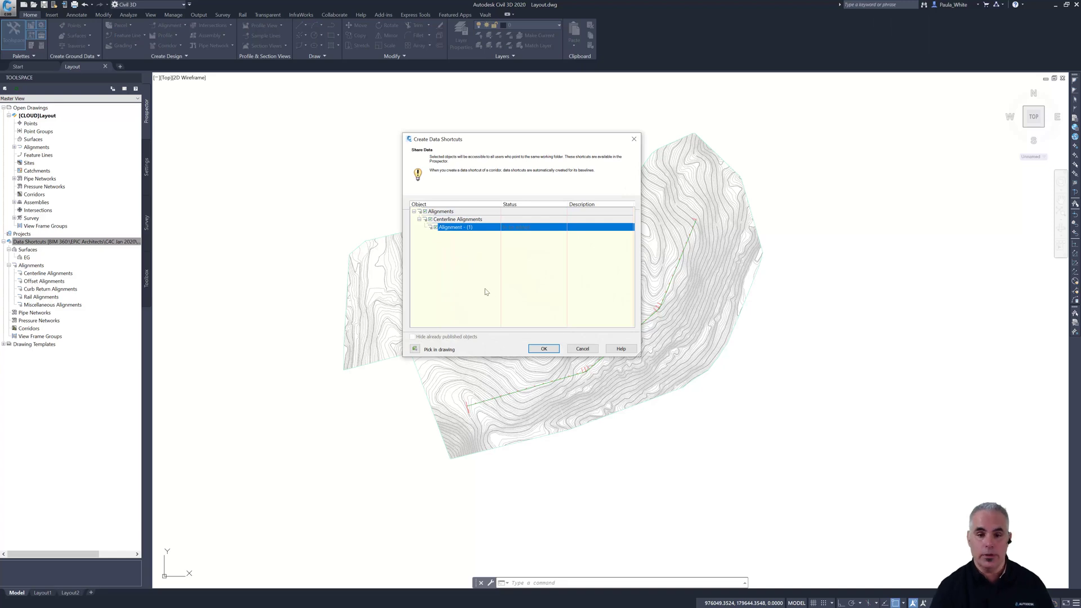
click(544, 349)
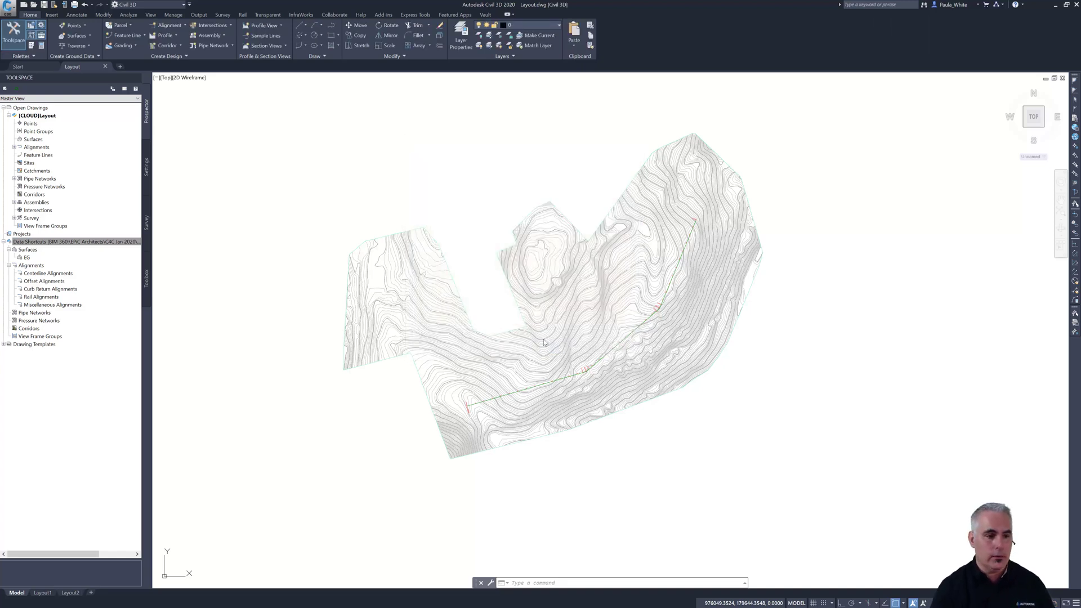
click(543, 339)
key(Escape)
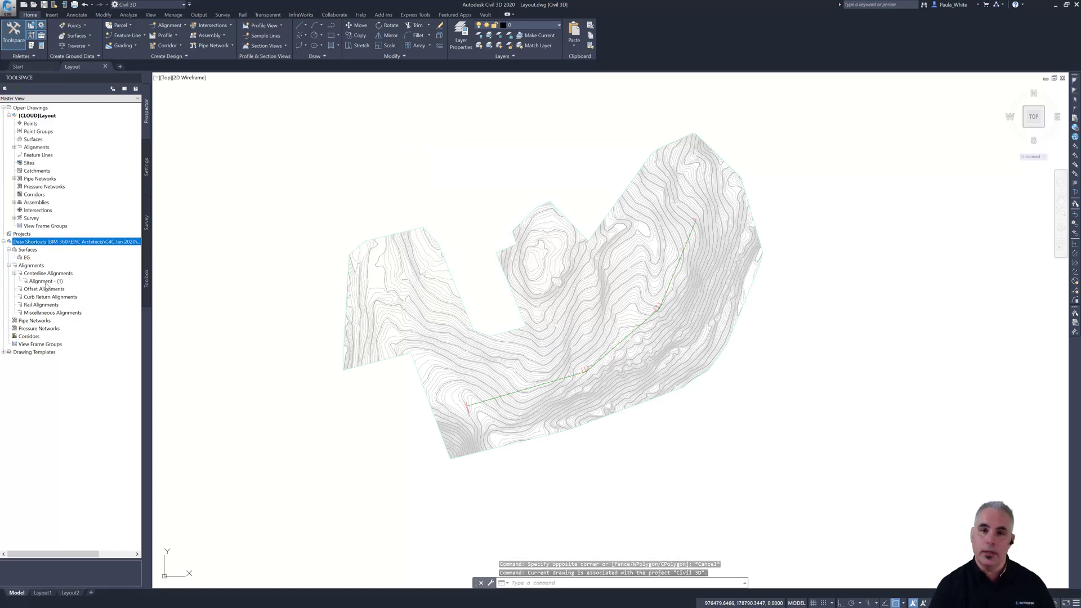
drag(47, 285, 48, 287)
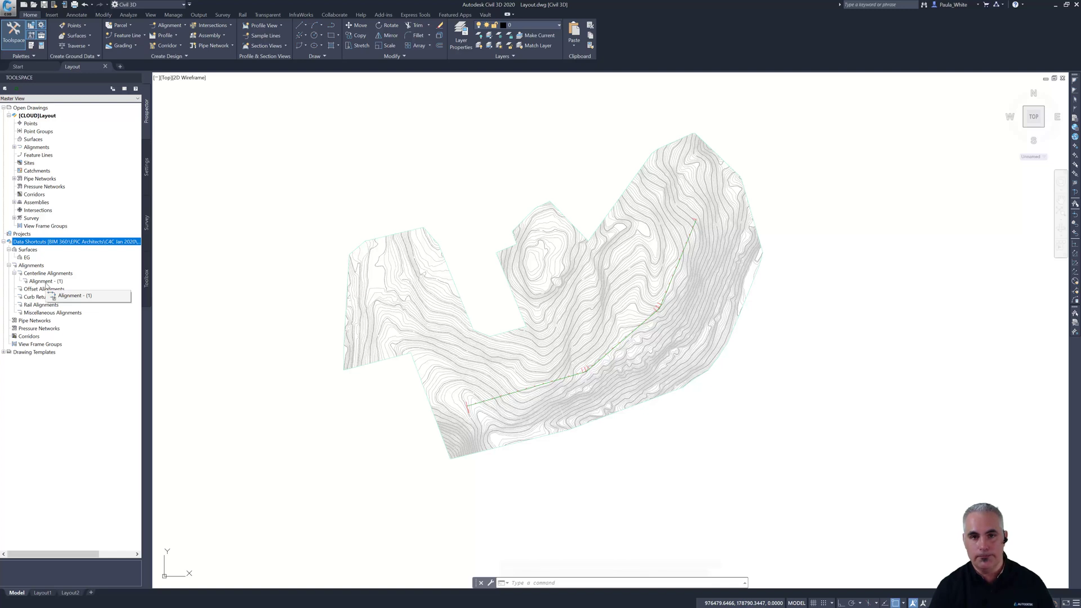